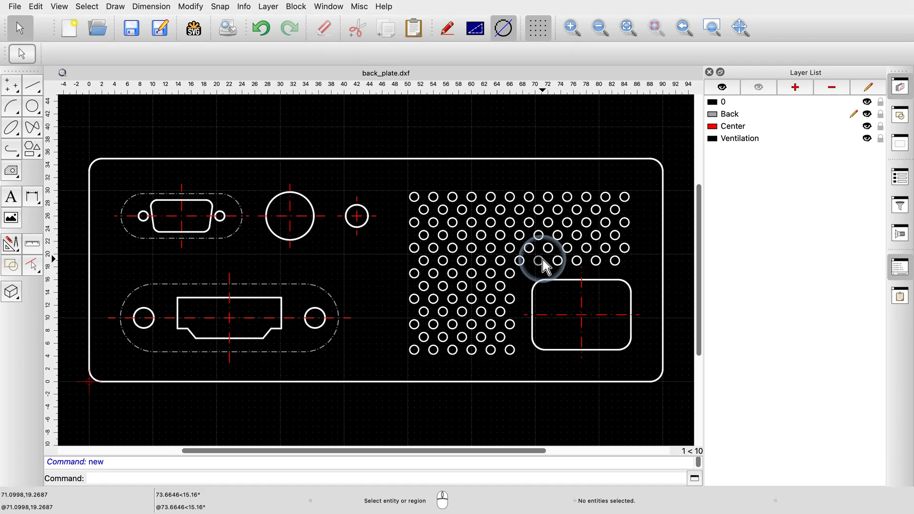
Select the small round hole, then add both HDMI side holes and the holes beside the top connector.
click(309, 208)
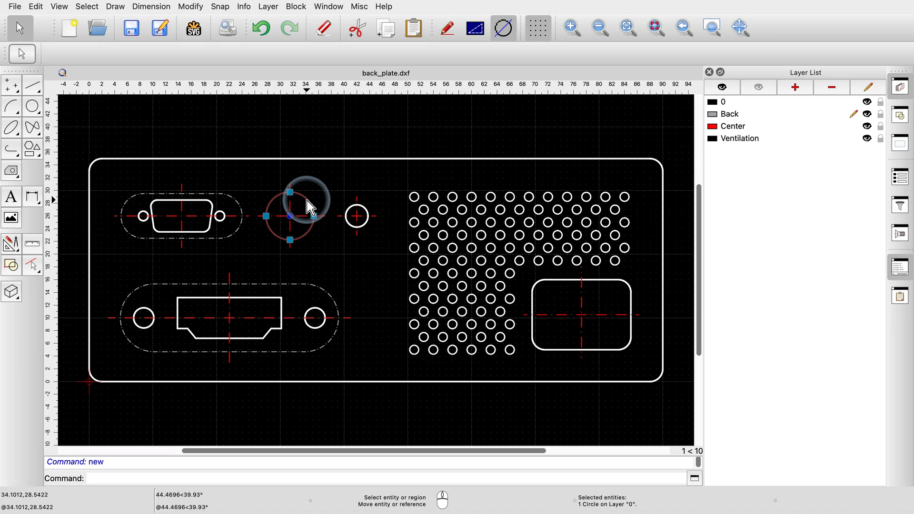
click(366, 210)
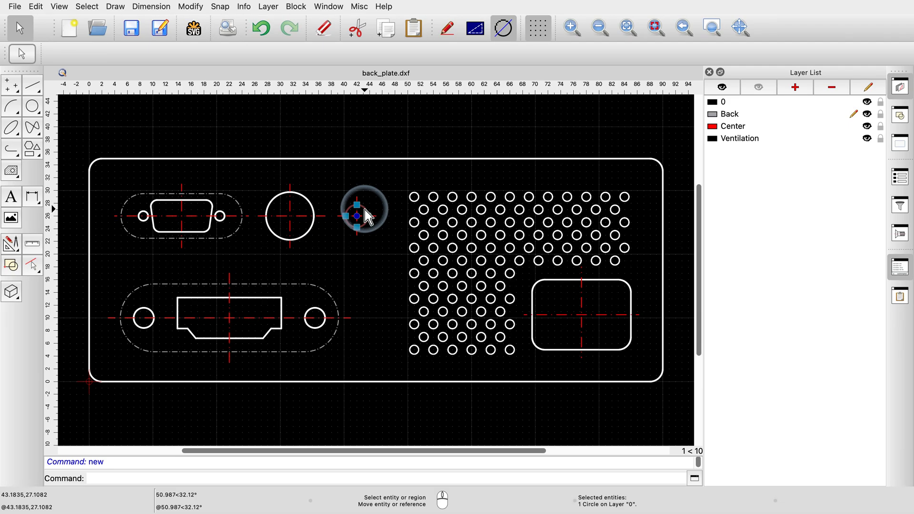
click(322, 325)
click(150, 310)
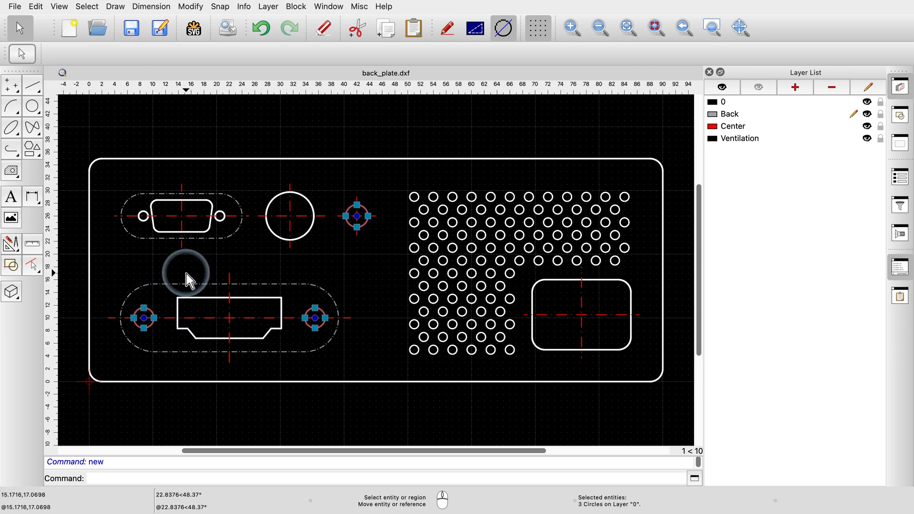
click(219, 218)
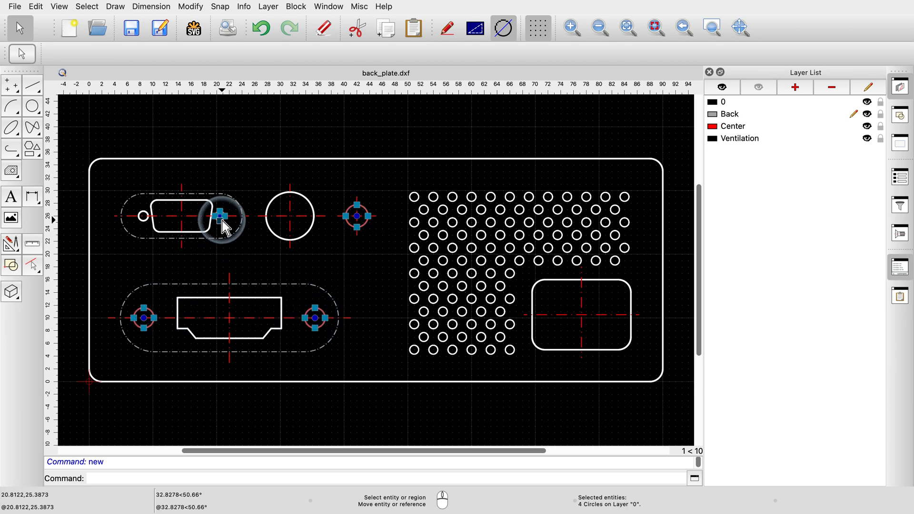
click(145, 220)
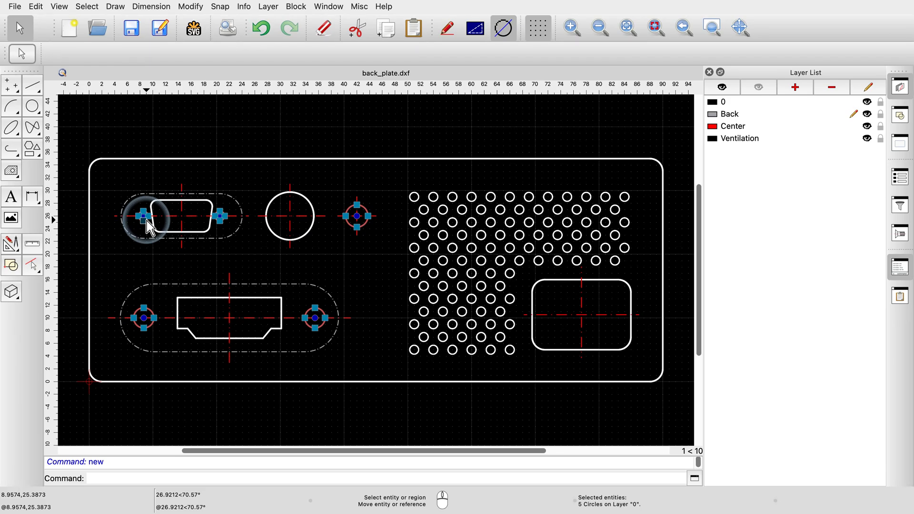
Remove the two HDMI side holes from the selection, then clear the selection.
click(320, 324)
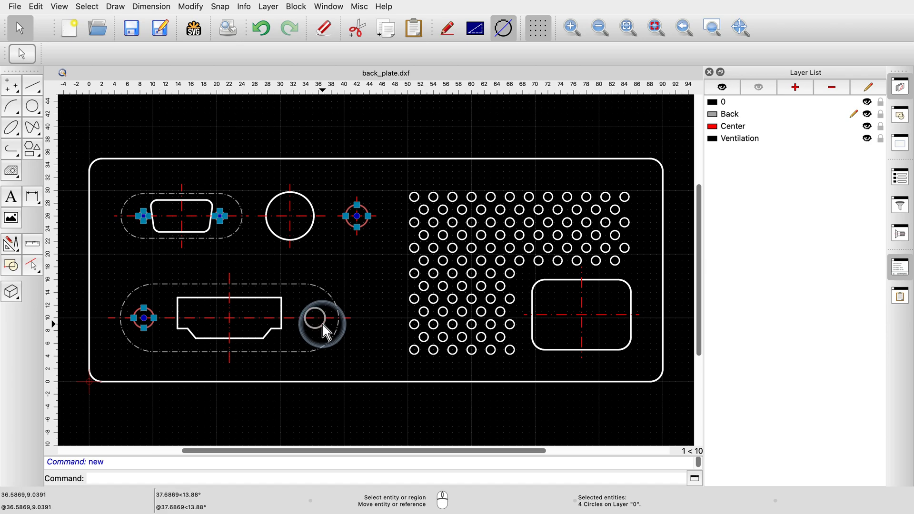
click(151, 310)
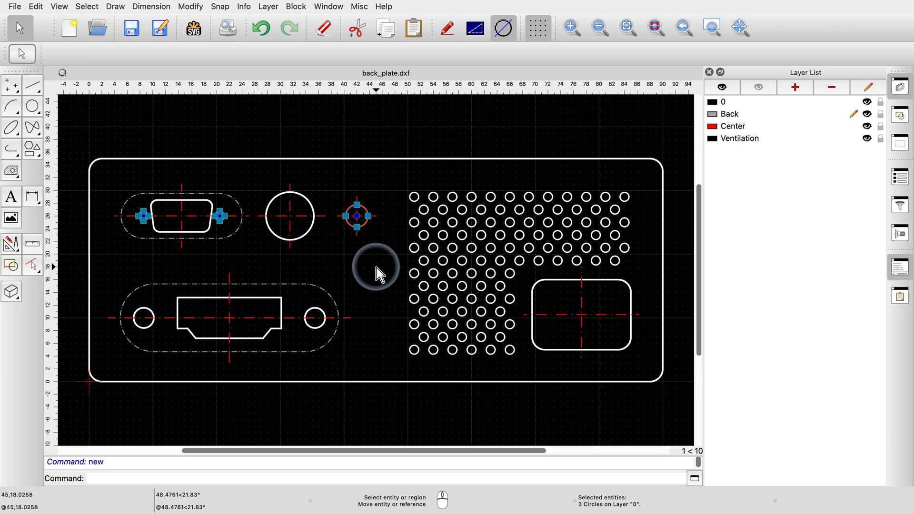
key(Escape)
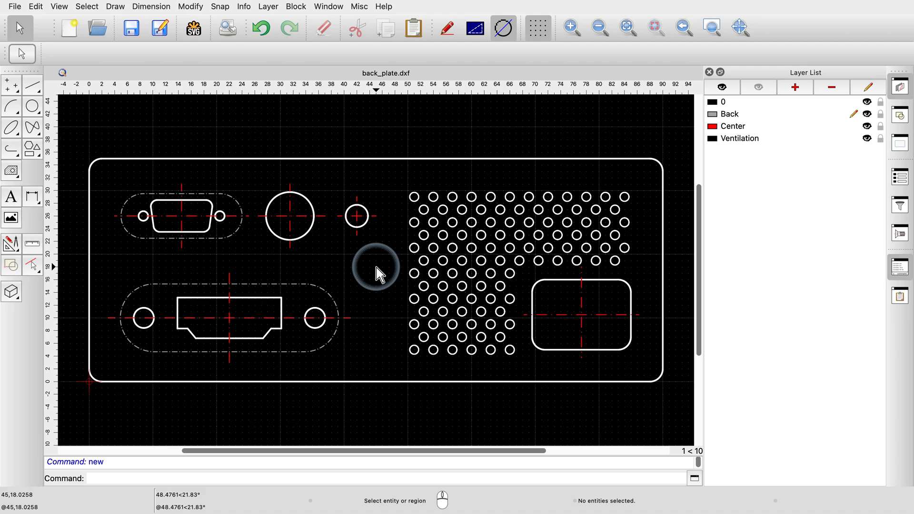
Select the plate outline plus the top connector and rounded rectangle cutouts, without the HDMI cutout, then deselect.
click(296, 158)
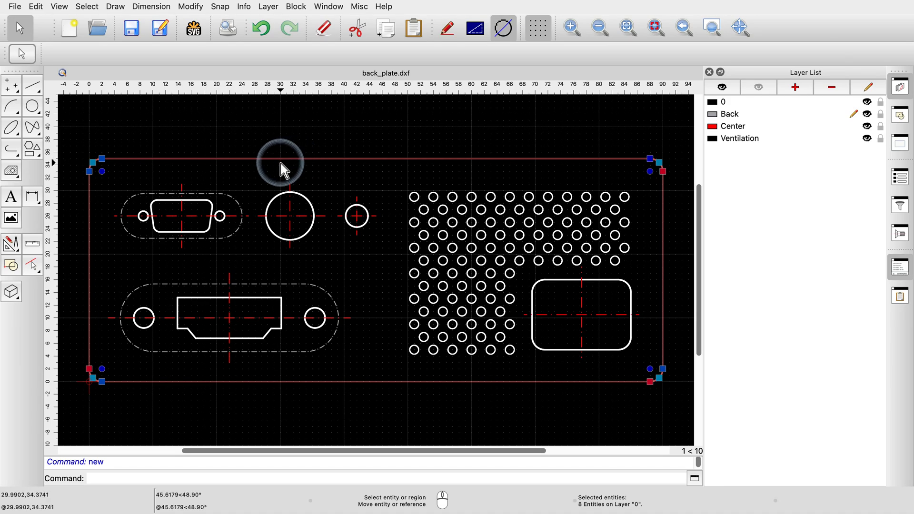
click(194, 200)
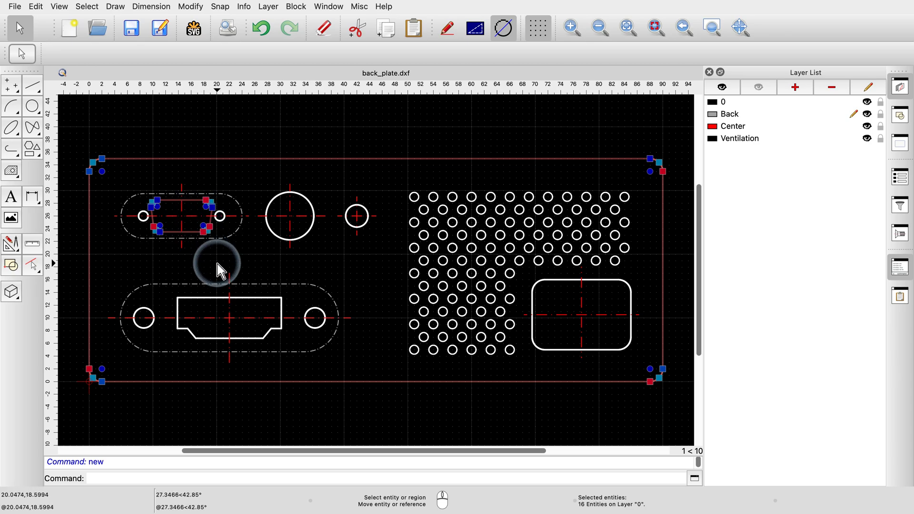
click(239, 298)
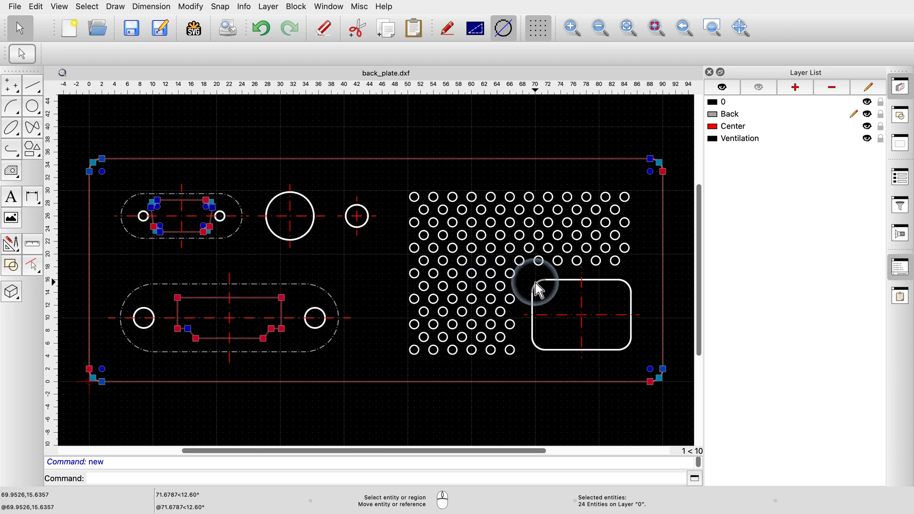
click(555, 280)
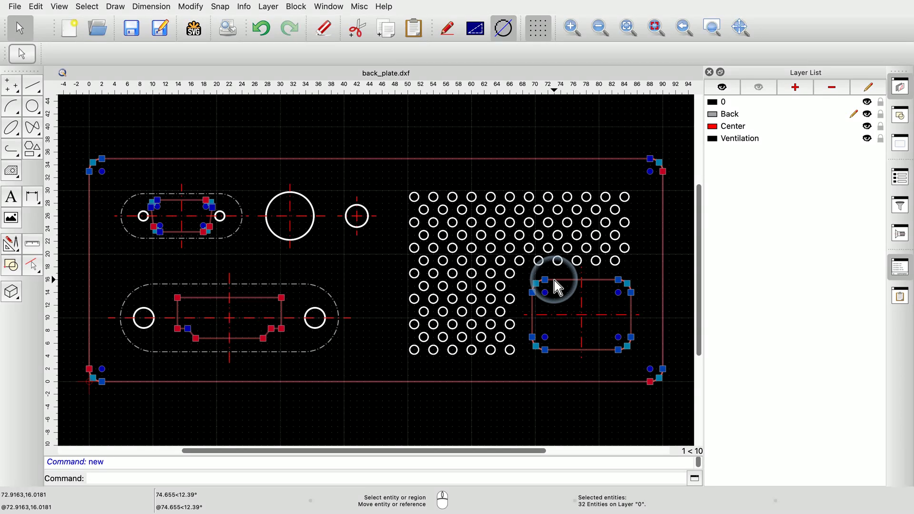
click(240, 298)
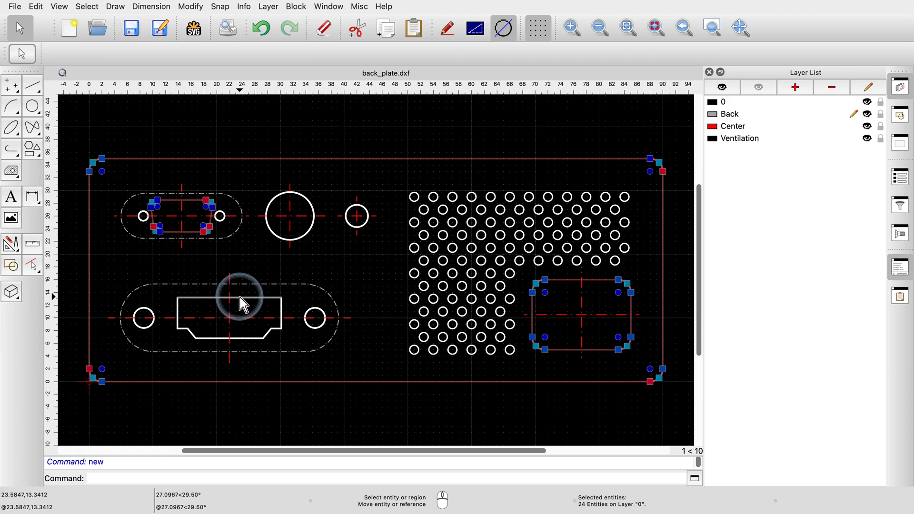
click(376, 261)
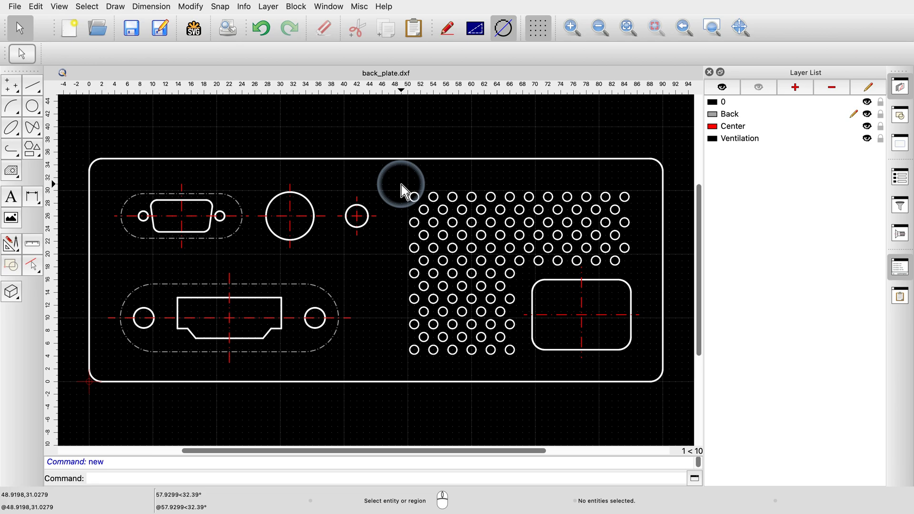
Window-select and deselect the 144 left vent circles, then window only the rectangle's two centre lines.
drag(401, 184, 523, 367)
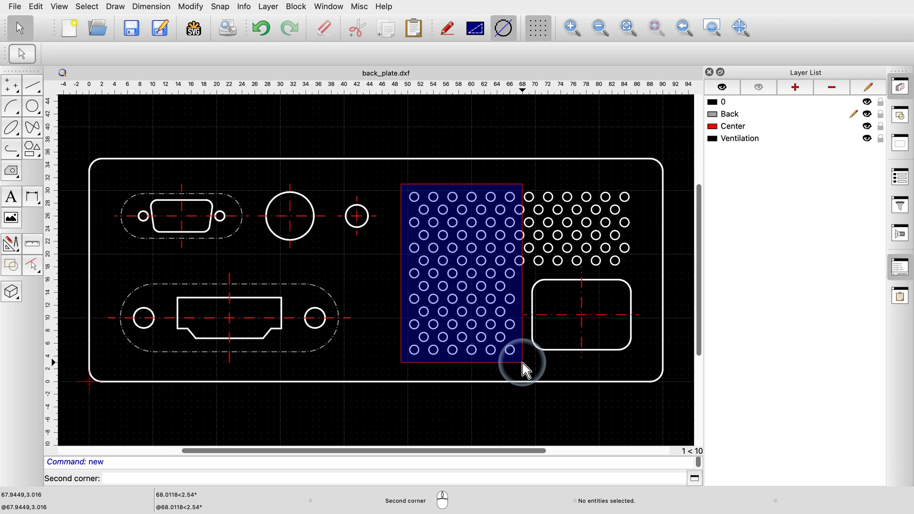
click(522, 363)
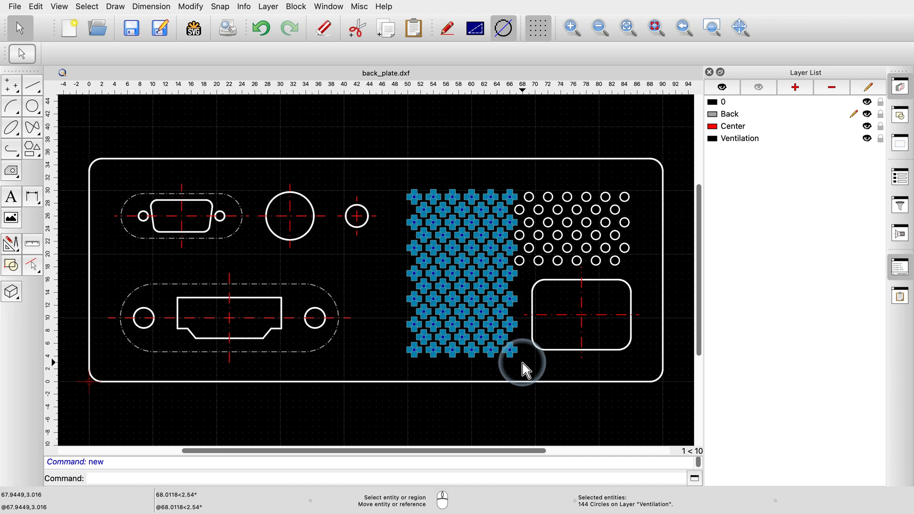
click(546, 402)
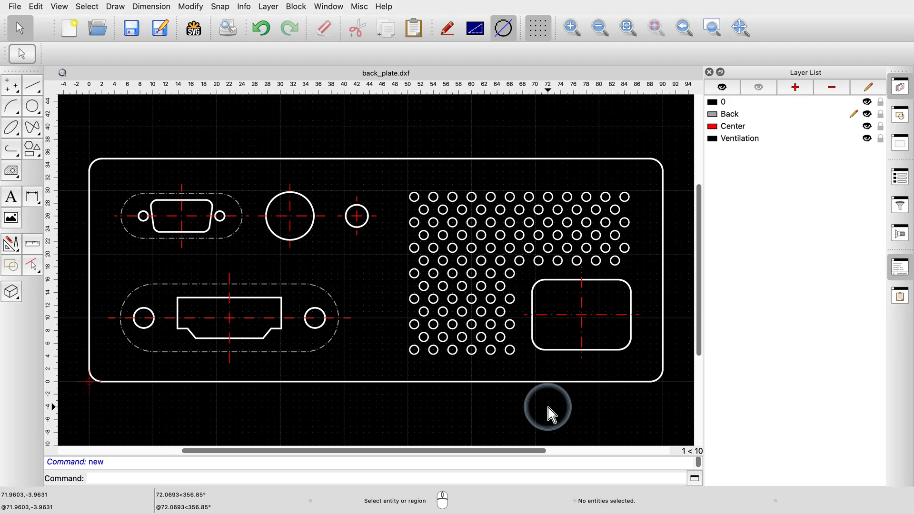
click(599, 302)
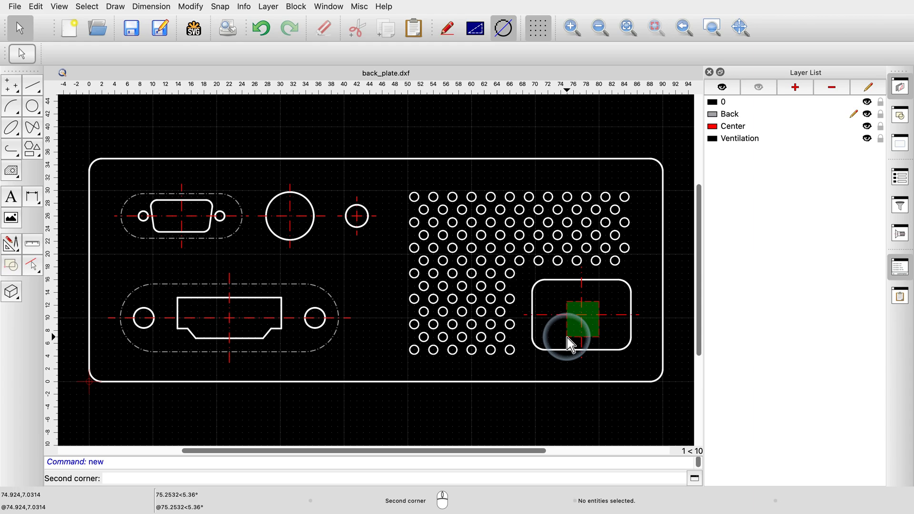
click(567, 338)
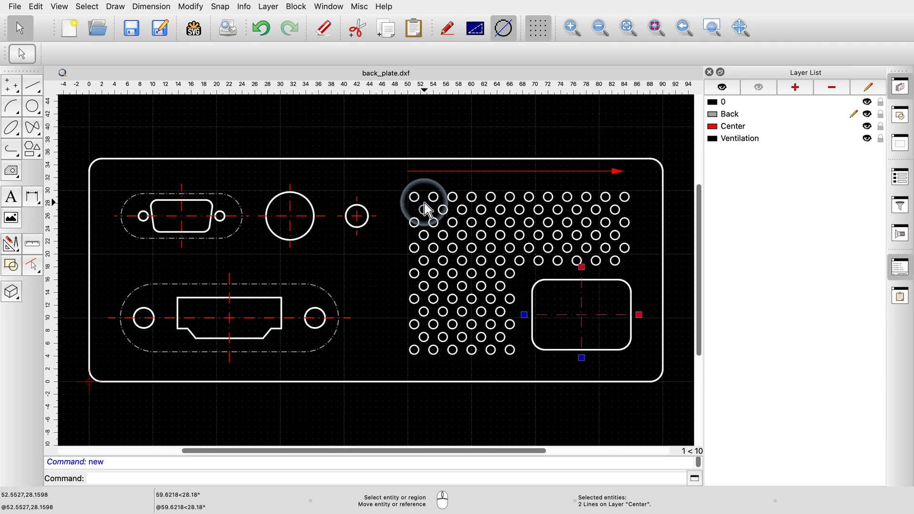
Crossing-select the 70 circles in the top vent rows, then clear the selection.
drag(403, 189, 639, 233)
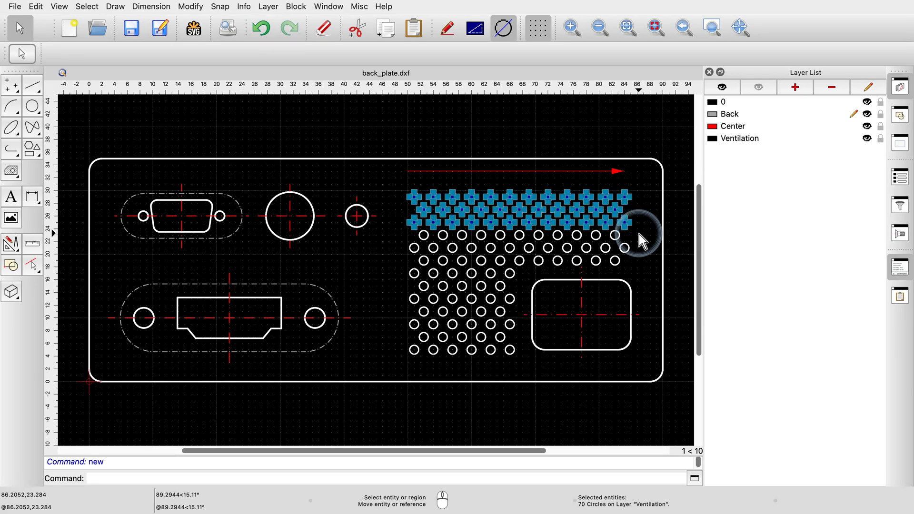
key(Escape)
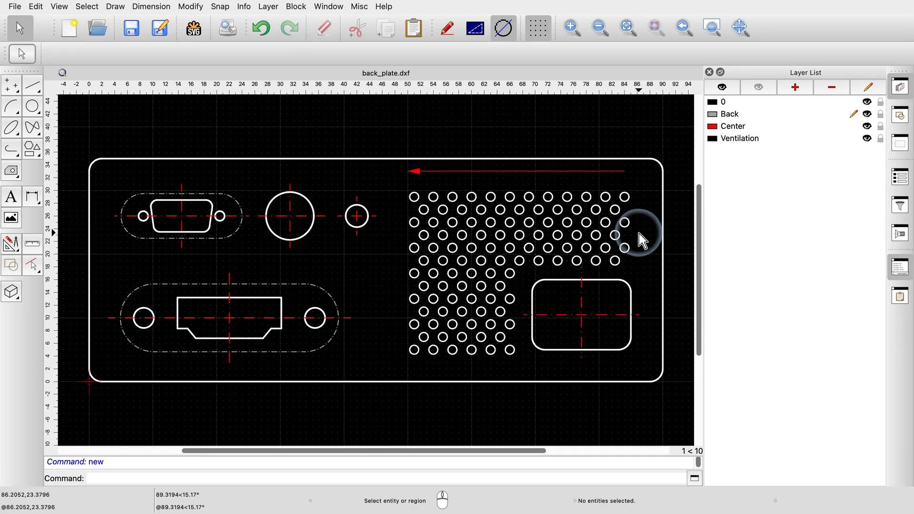
drag(638, 222, 401, 198)
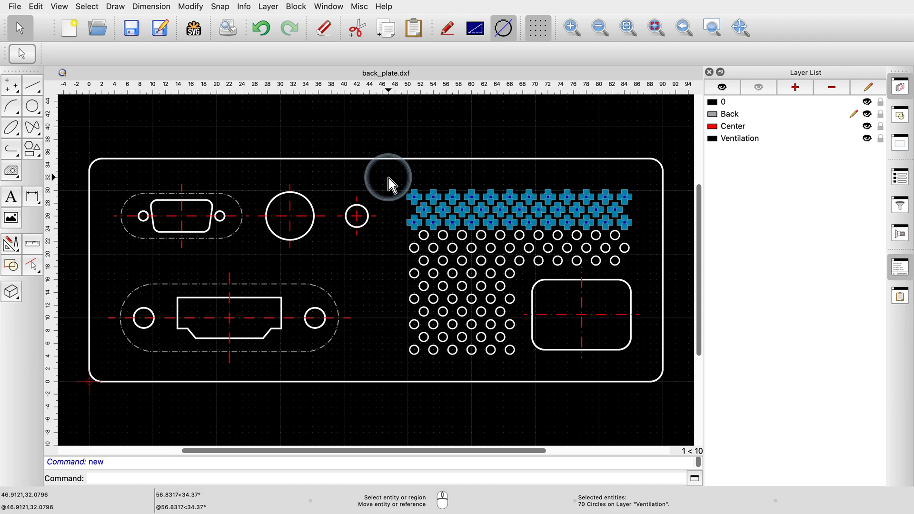
key(Escape)
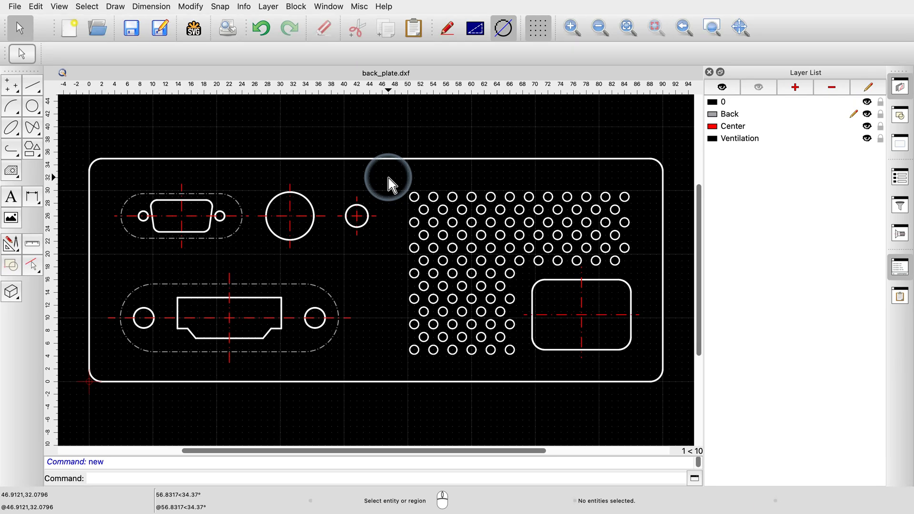
click(38, 270)
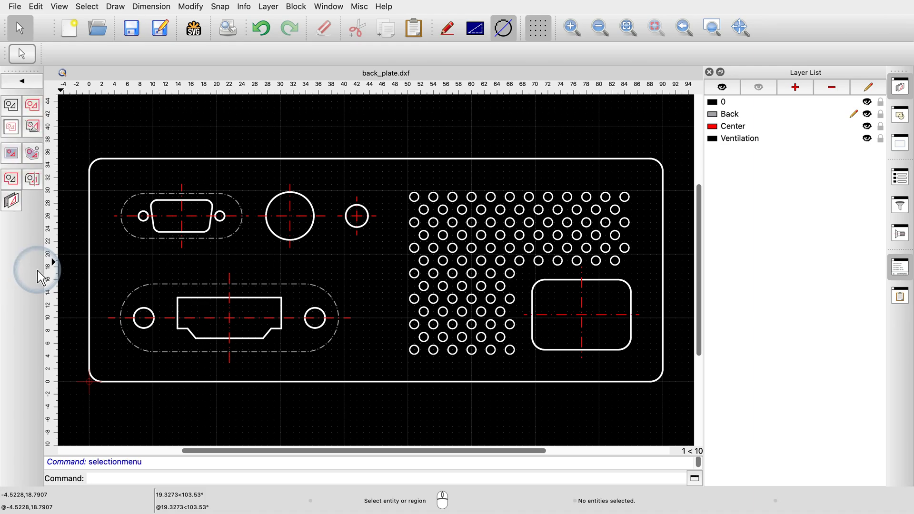
Select all 216 vent circles with a grid-snapped L-shaped polygon around the grid, then deselect them.
click(32, 153)
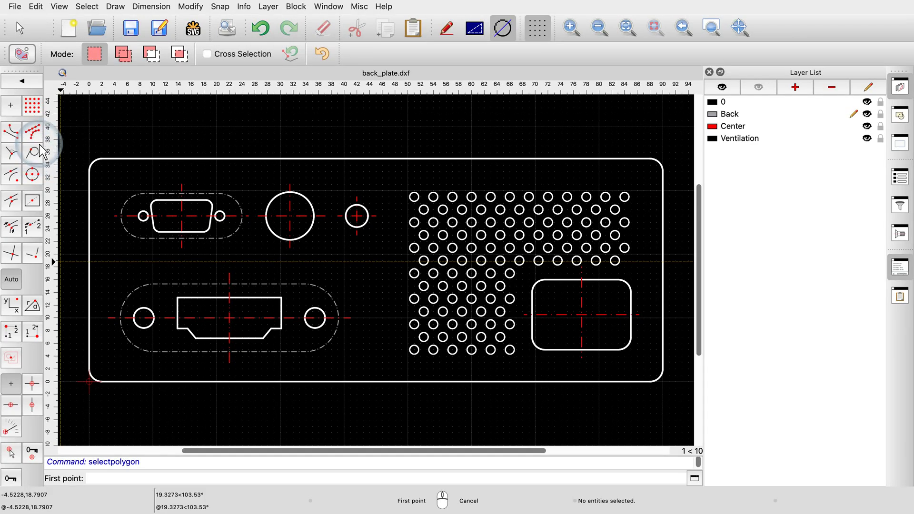
click(38, 111)
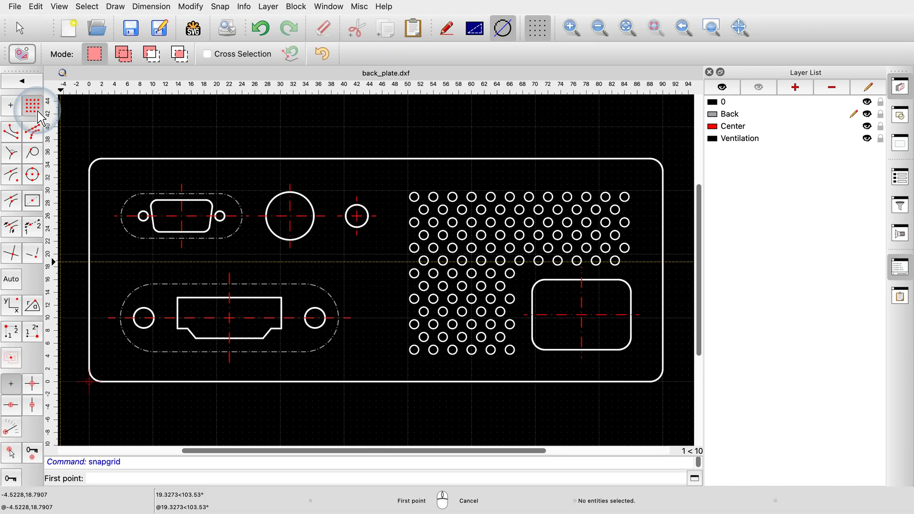
click(401, 184)
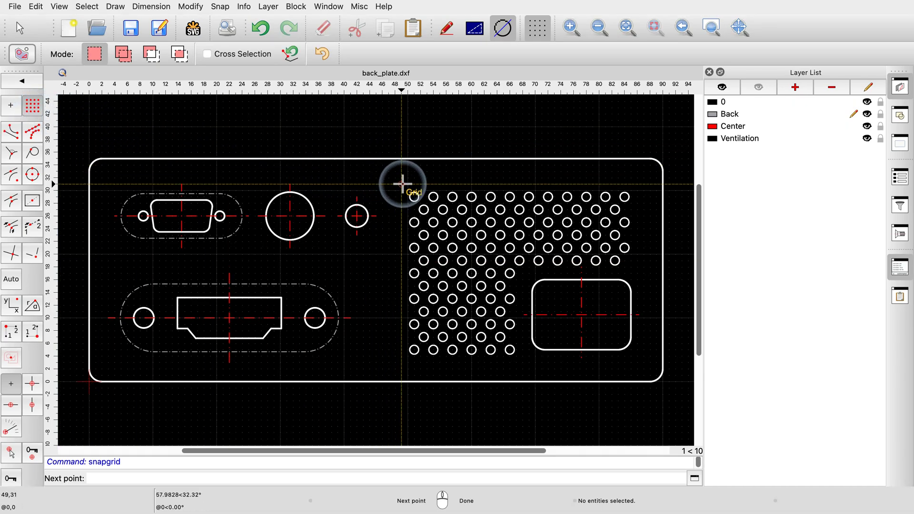
click(636, 184)
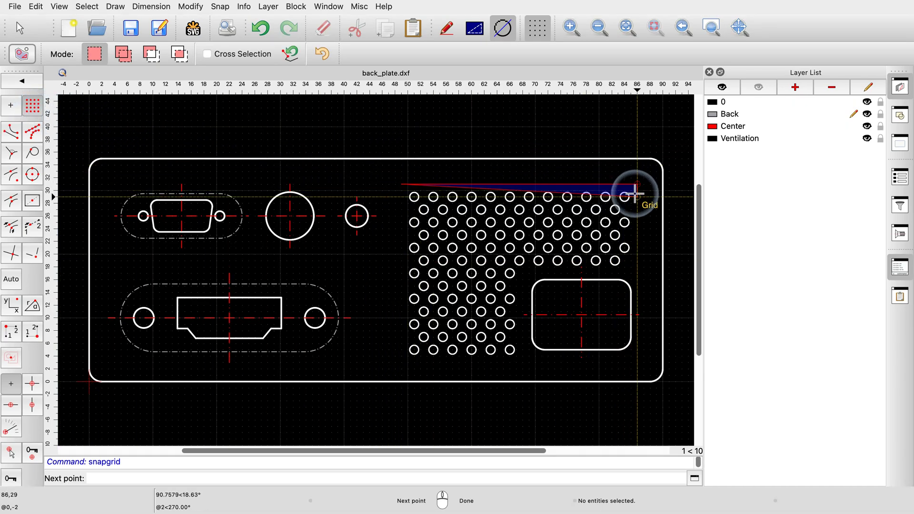
click(636, 272)
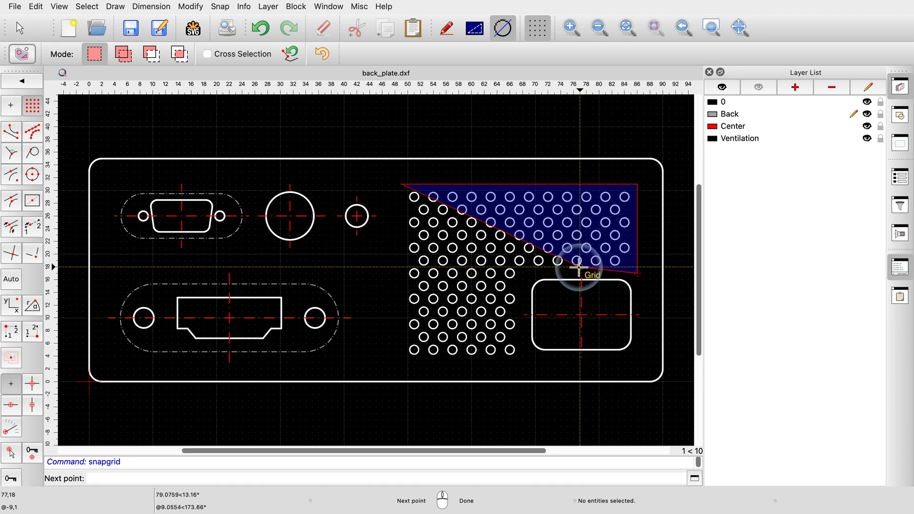
click(529, 274)
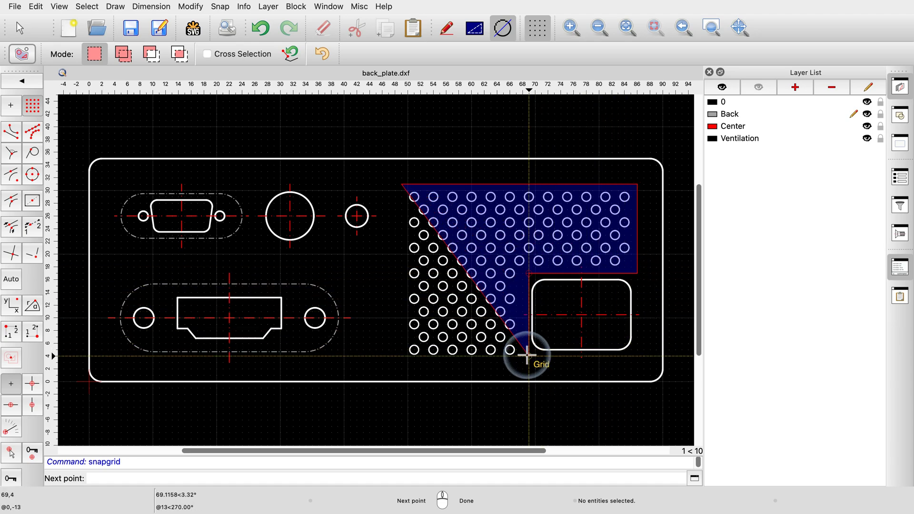
click(528, 362)
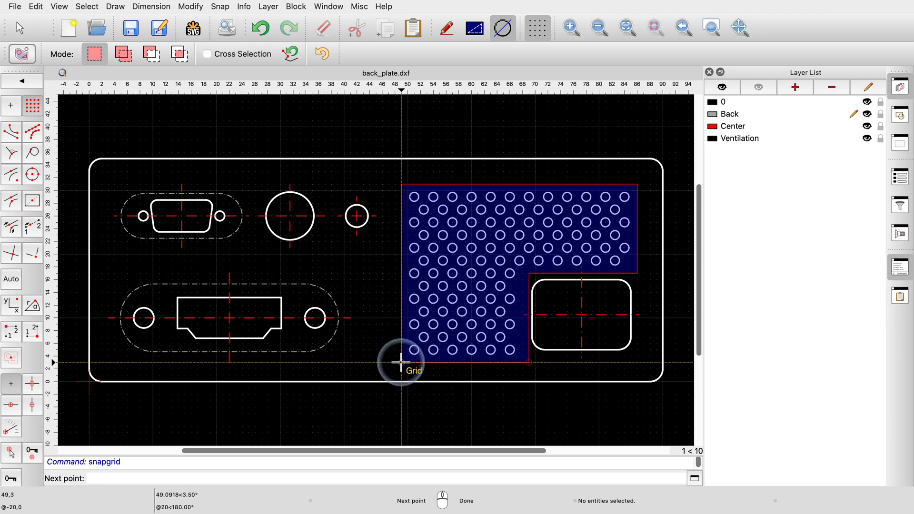
click(402, 362)
right_click(401, 362)
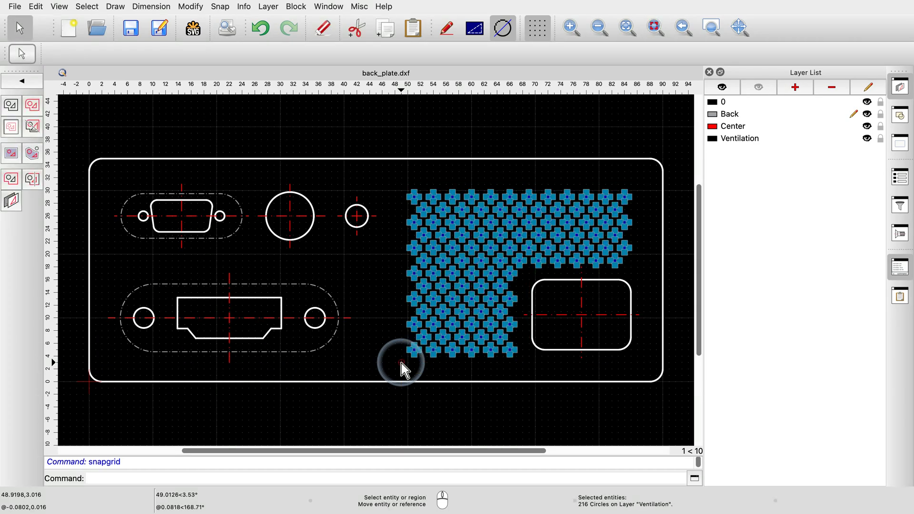
click(382, 178)
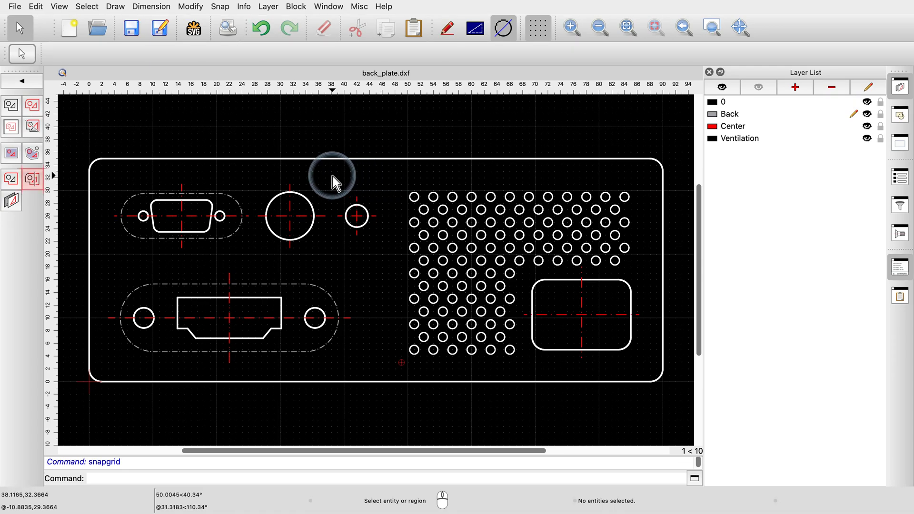
Select the 22 vent circles crossed by a free-snapped diagonal line from the grid's top-left downward.
click(38, 185)
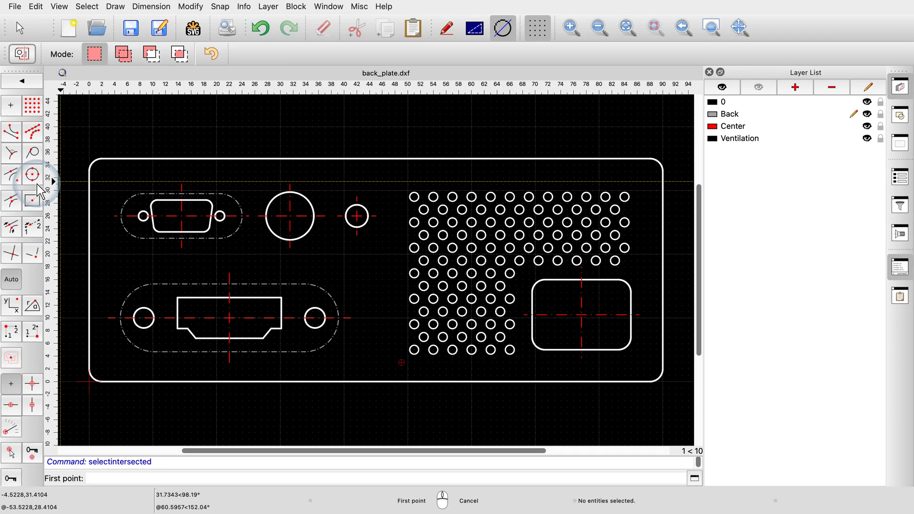
click(17, 111)
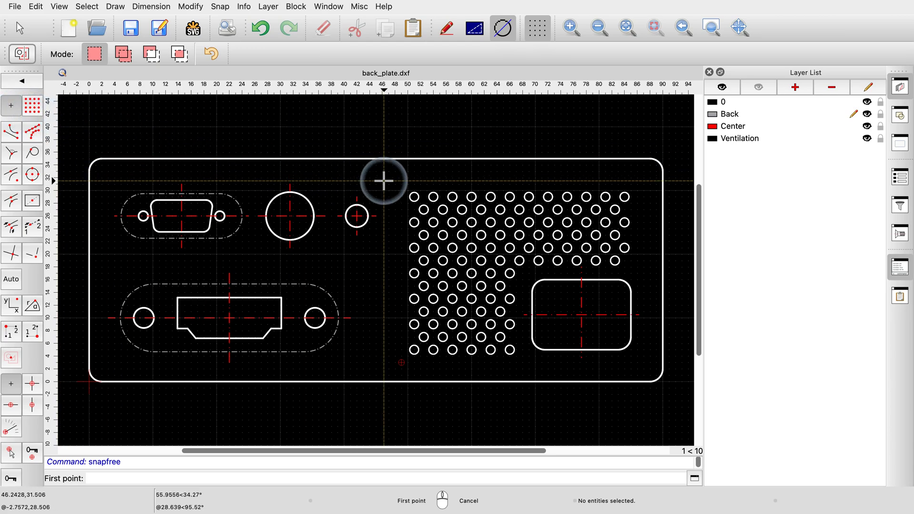
click(407, 183)
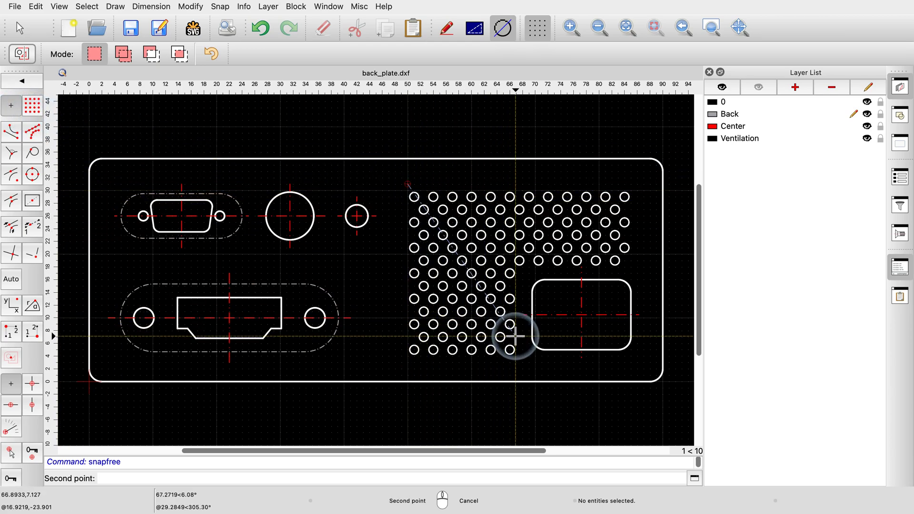
click(512, 330)
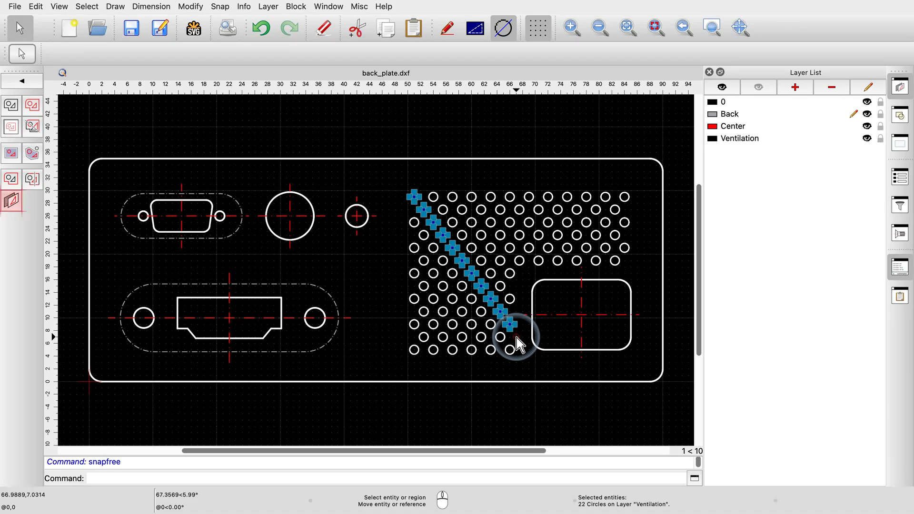
Pick one vent circle with Select Layer to select all 216 Ventilation-layer circles.
click(12, 201)
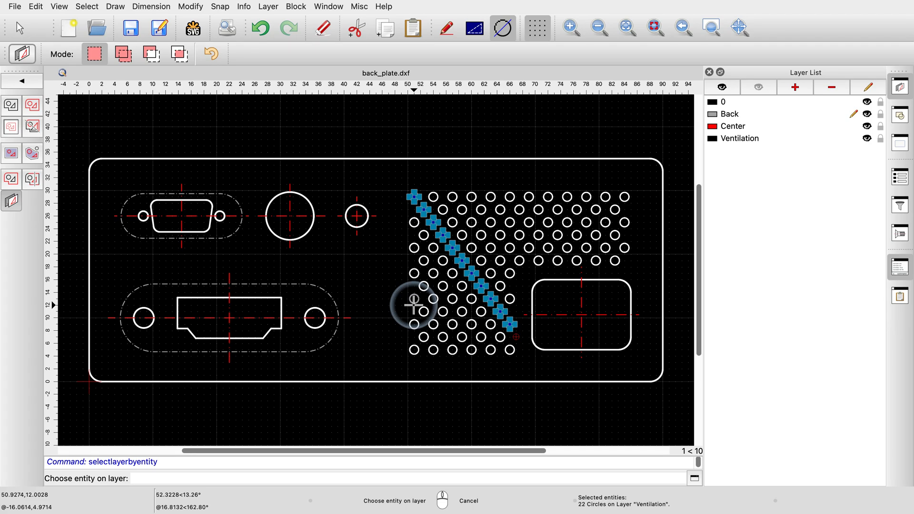
click(413, 305)
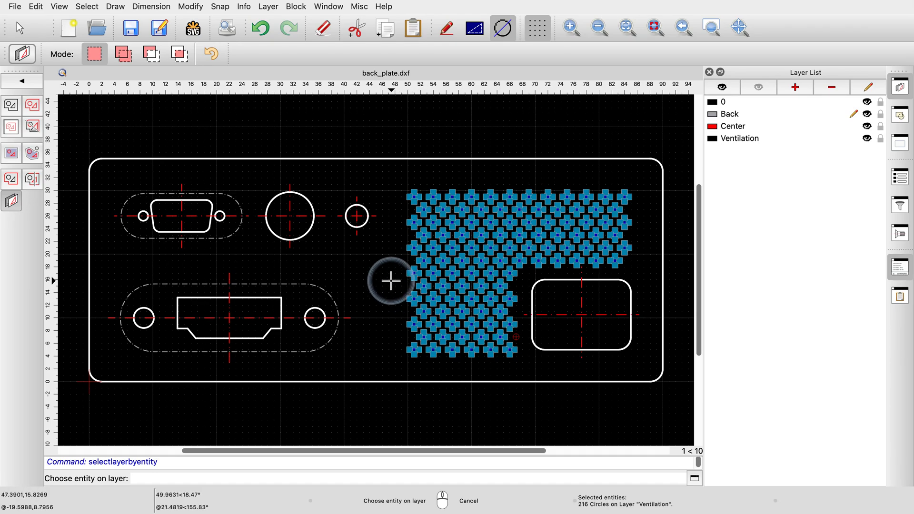
right_click(376, 270)
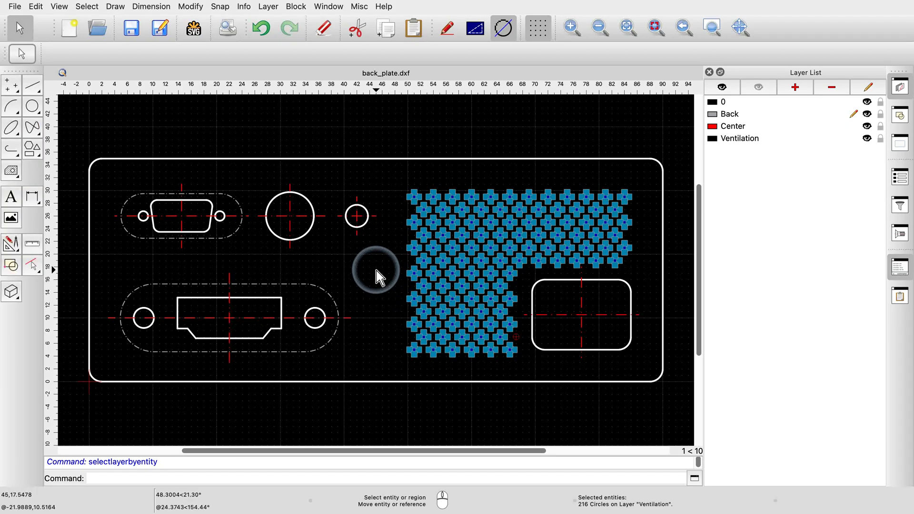